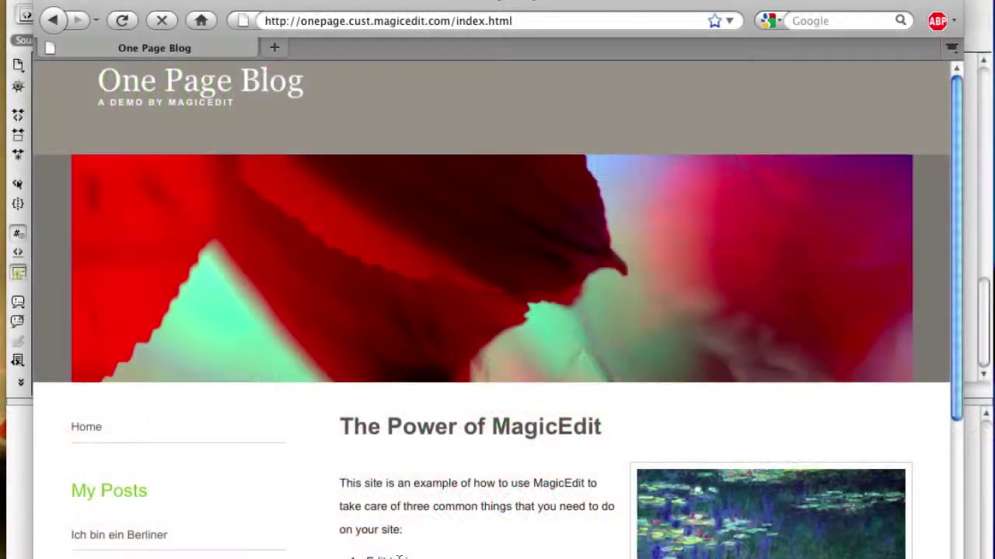
- Browse the One Page Blog demo home page in Firefox and read the Gettysburg Address post
scroll(400, 556, down, 5)
scroll(400, 556, up, 3)
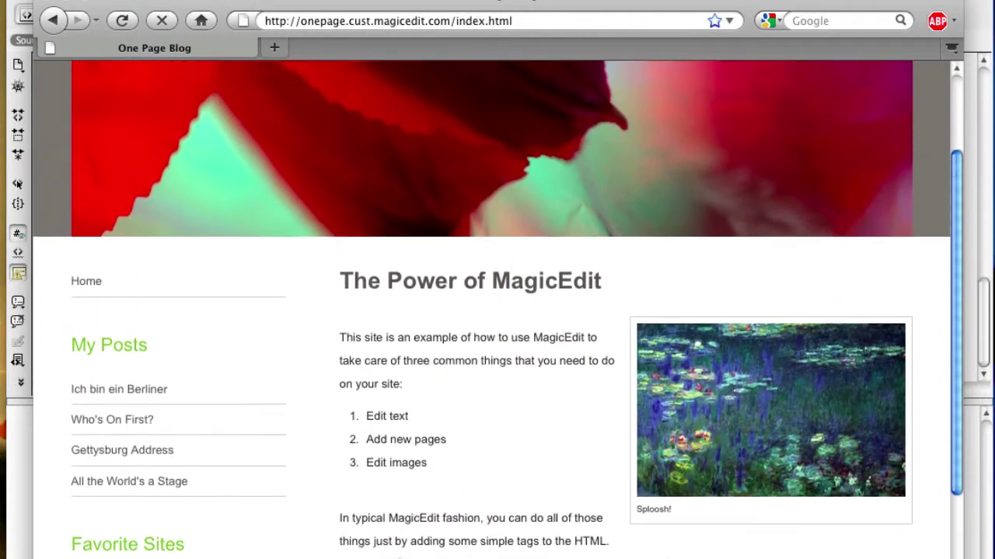
click(140, 517)
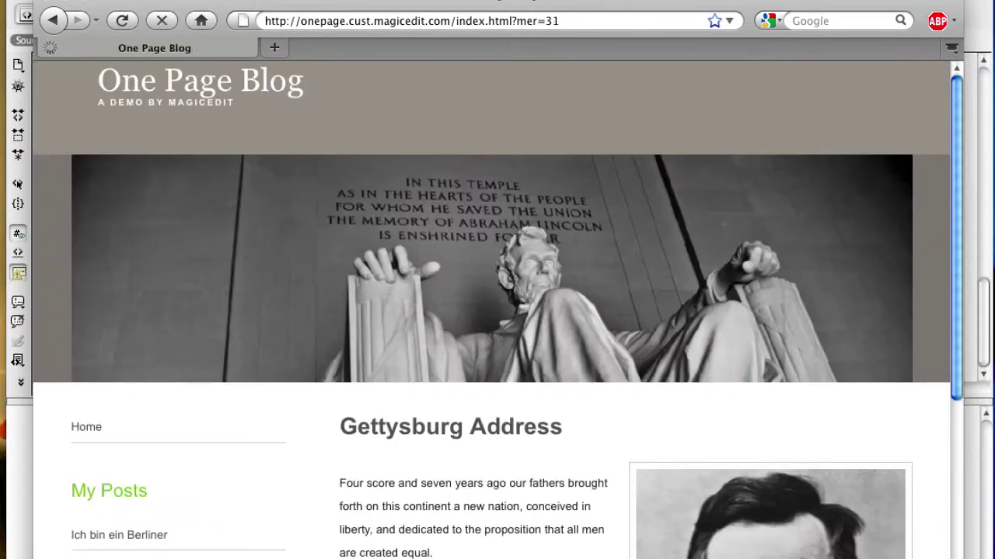
scroll(497, 311, down, 10)
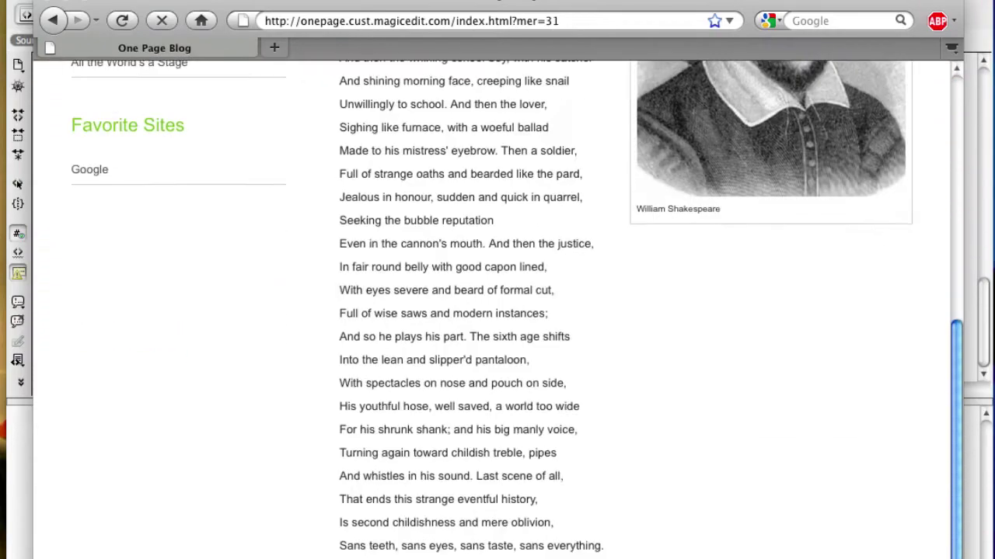
scroll(498, 310, up, 15)
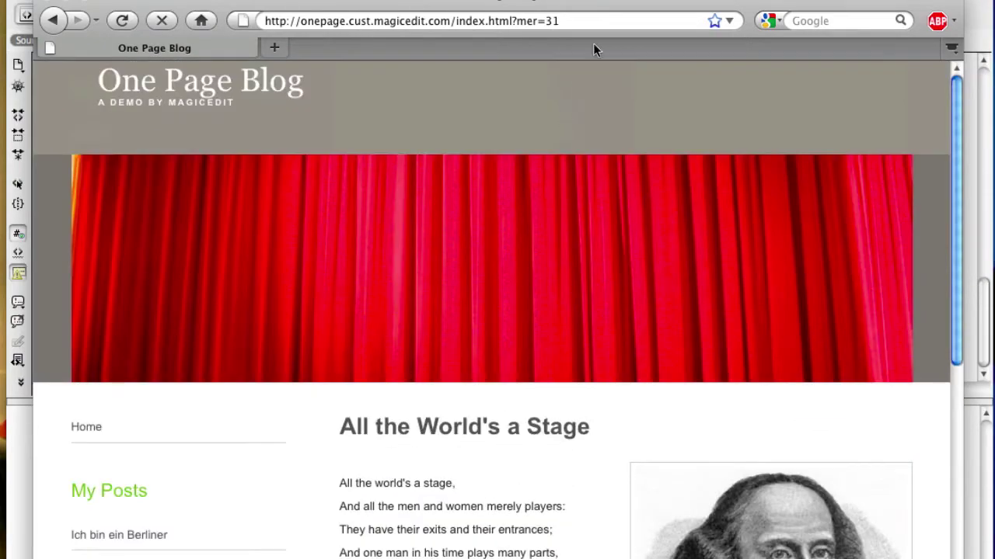
- Load onepage.cust.magicedit.com/admin to enter the blog's MagicEdit admin mode
click(595, 21)
text(onepage.cust.magicedit.com/admin)
key(Return)
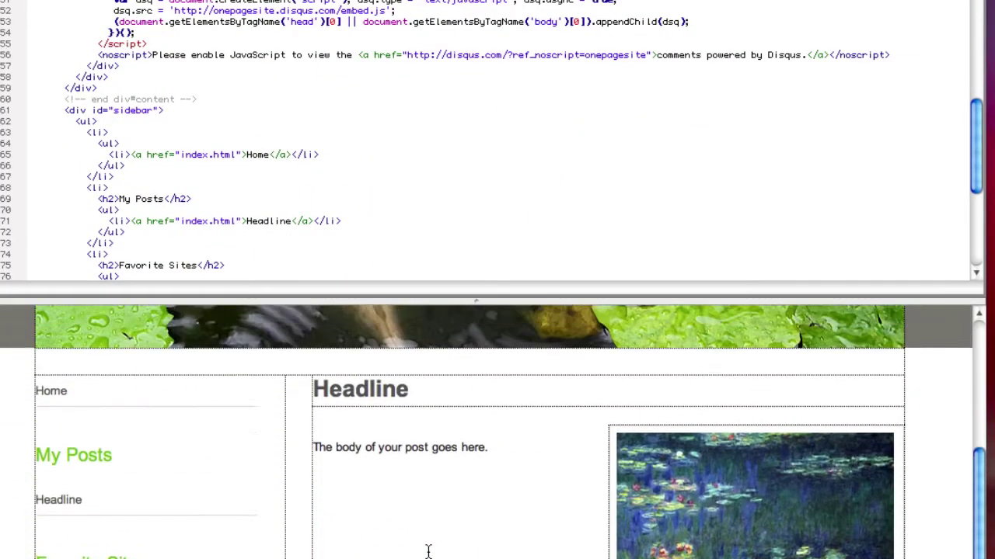
scroll(428, 550, up, 5)
- Wrap the Headline text in <magicedit me_name="Headline" me_plain>…</magicedit>
double_click(358, 540)
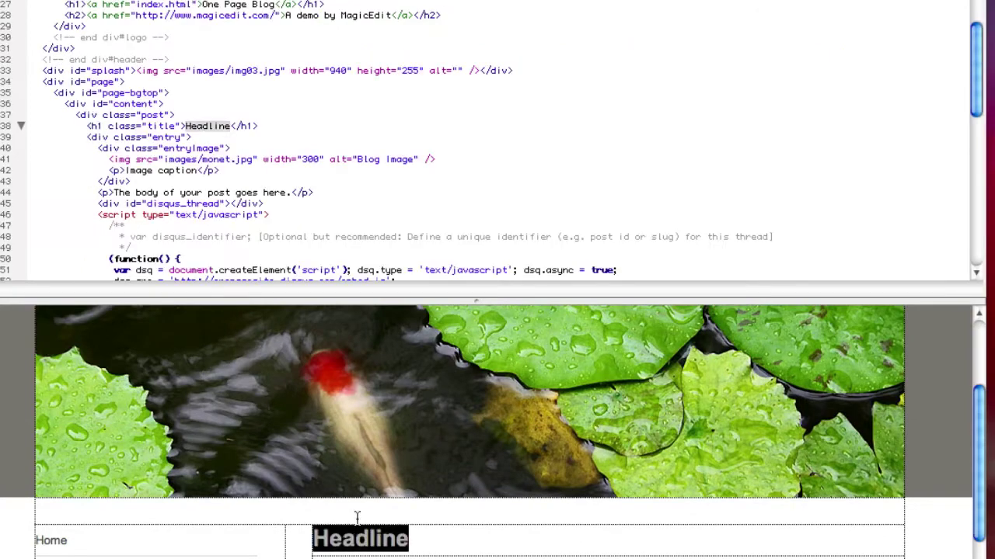
click(187, 129)
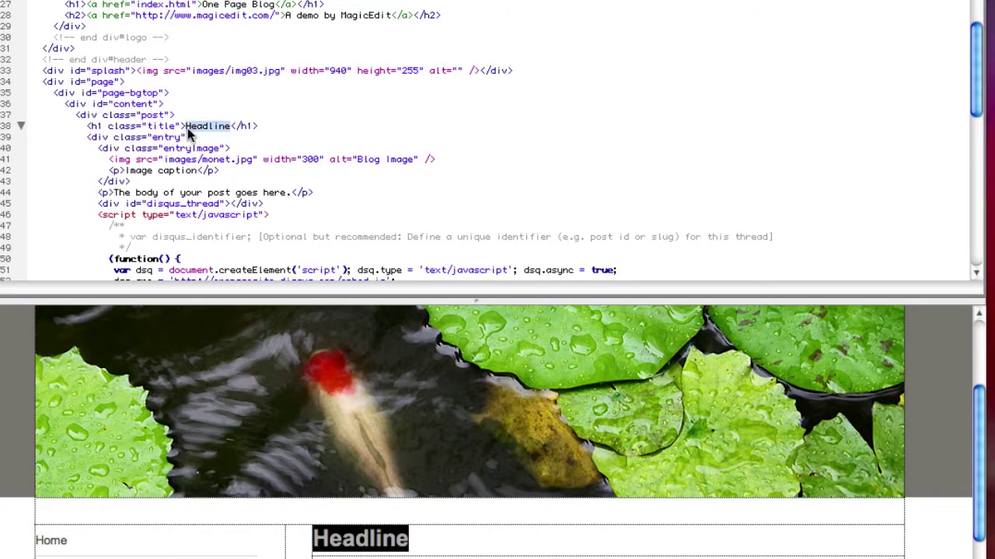
text(<mag)
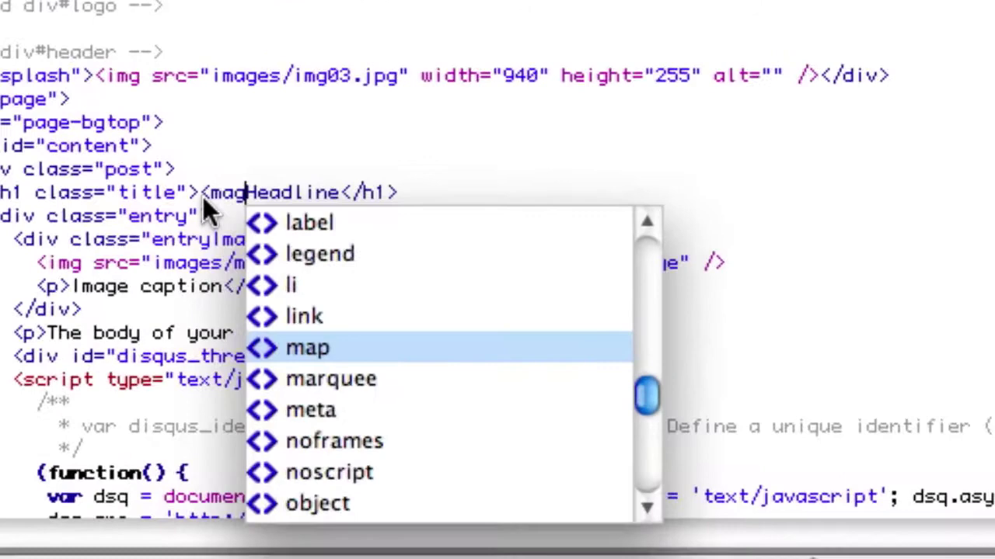
text(icedit me)
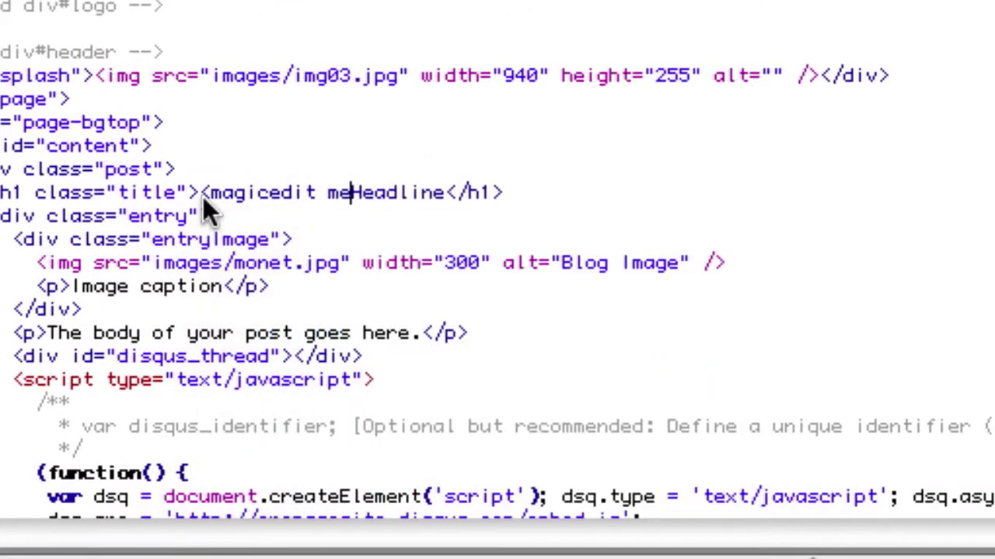
text(_name="Hea)
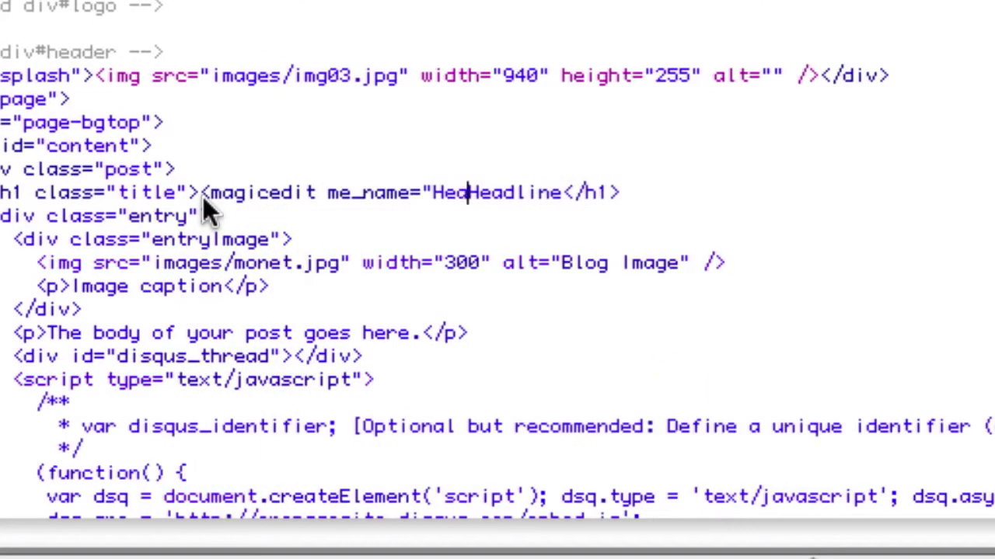
text(dline" me_plain)
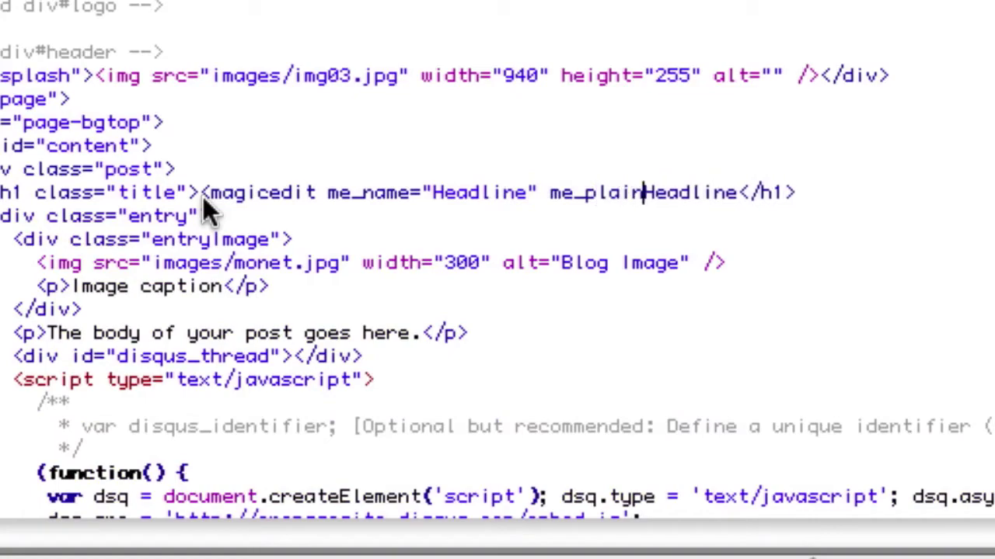
text(>)
key(Right)
key(Right)
key(Right)
key(Right)
text(</)
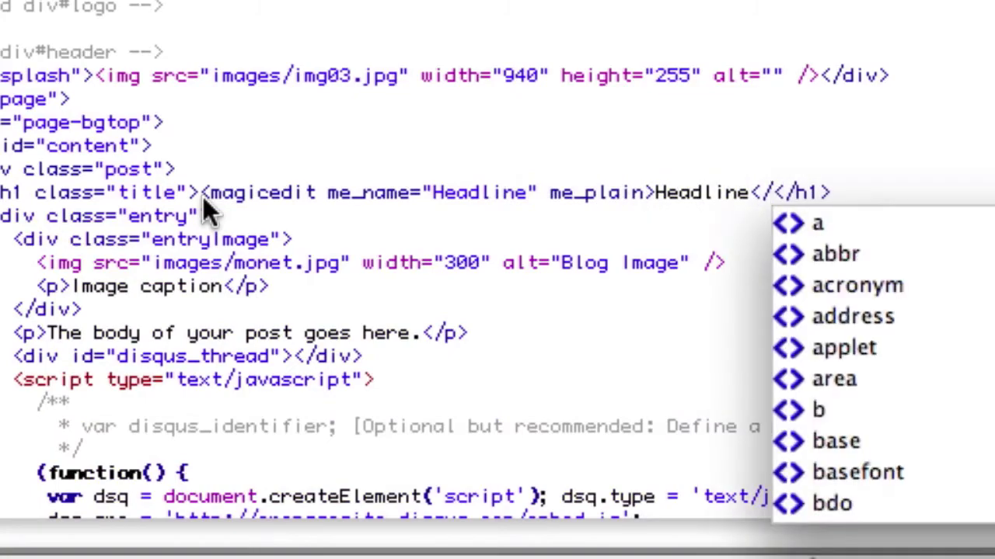
text(magicedit>)
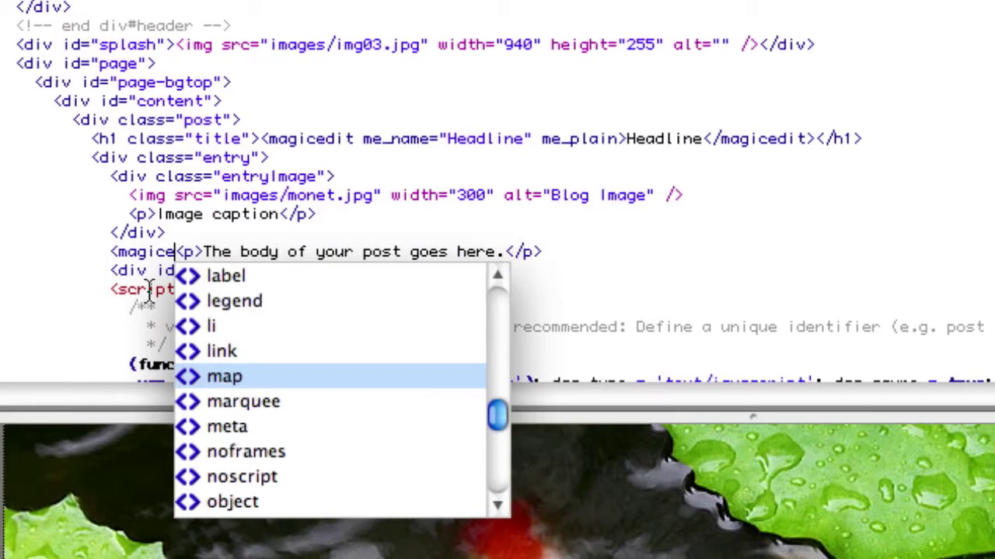
- Wrap the post body paragraph in <magicedit>…</magicedit> tags
key(Return)
key(End)
text(</magic)
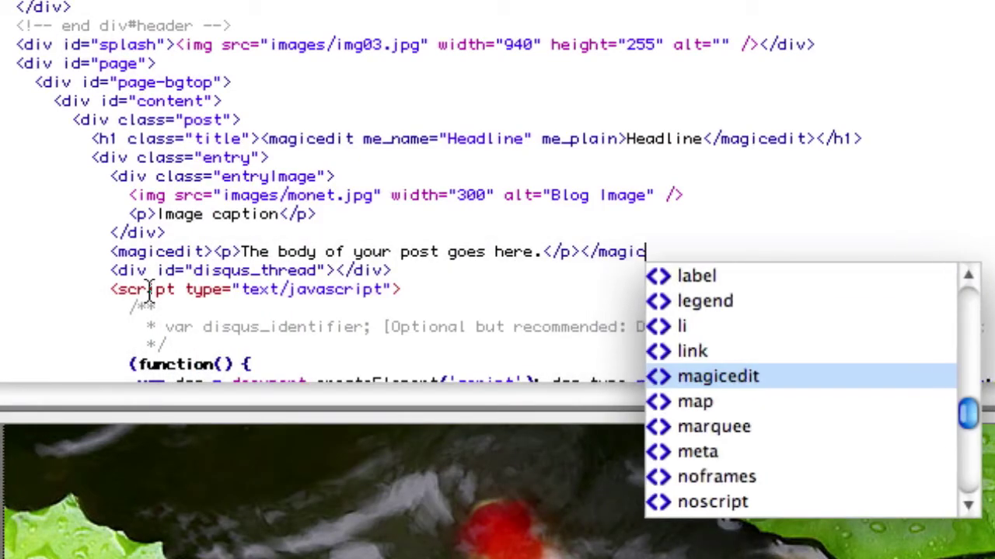
key(Return)
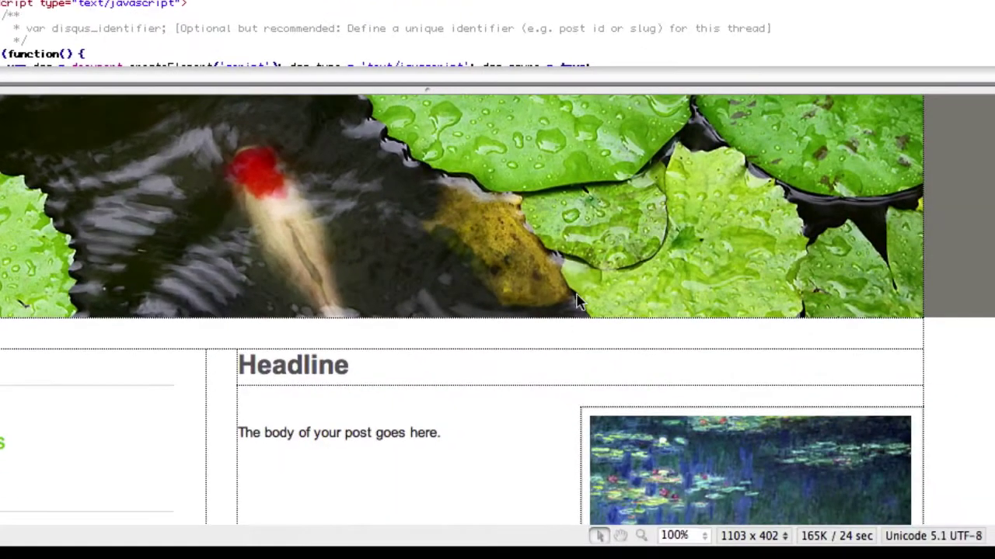
- Add the magicedit attribute to the monet.jpg image tag, then mark the caption source text
scroll(576, 301, down, 1)
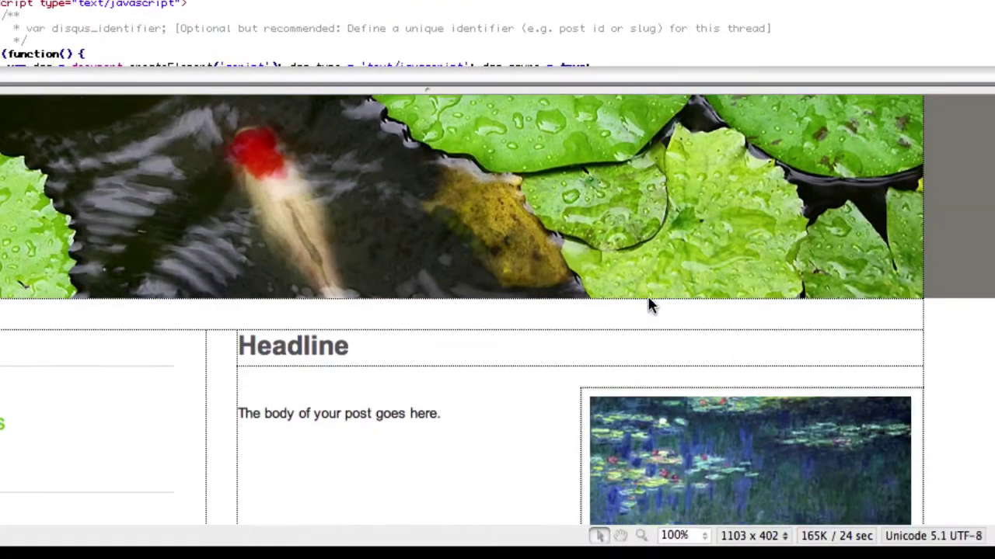
scroll(651, 304, down, 5)
click(686, 294)
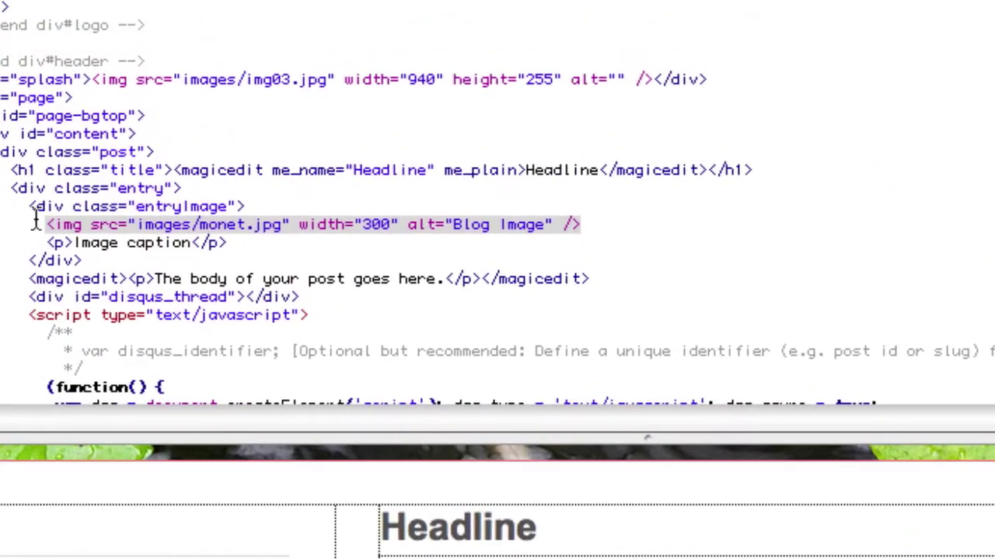
click(82, 225)
click(94, 225)
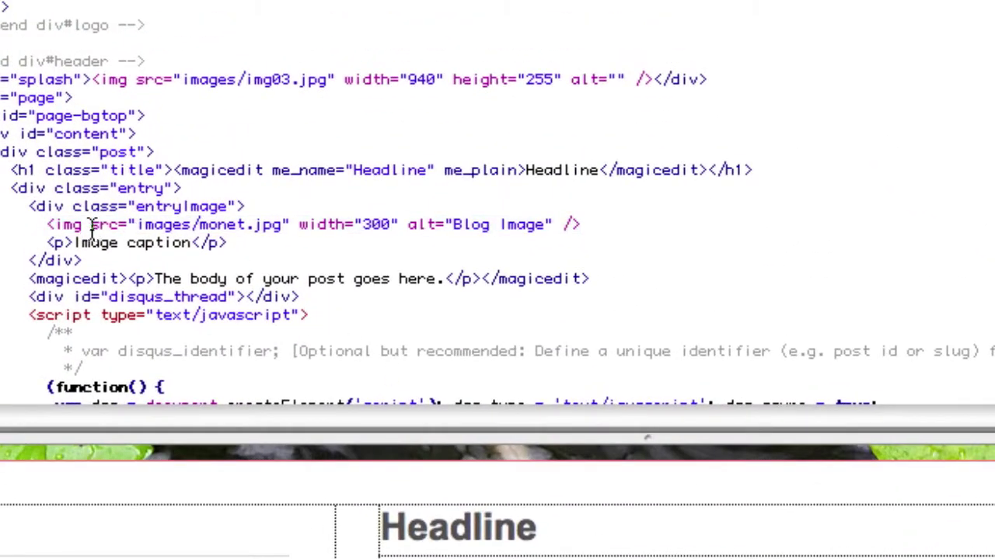
text(magic)
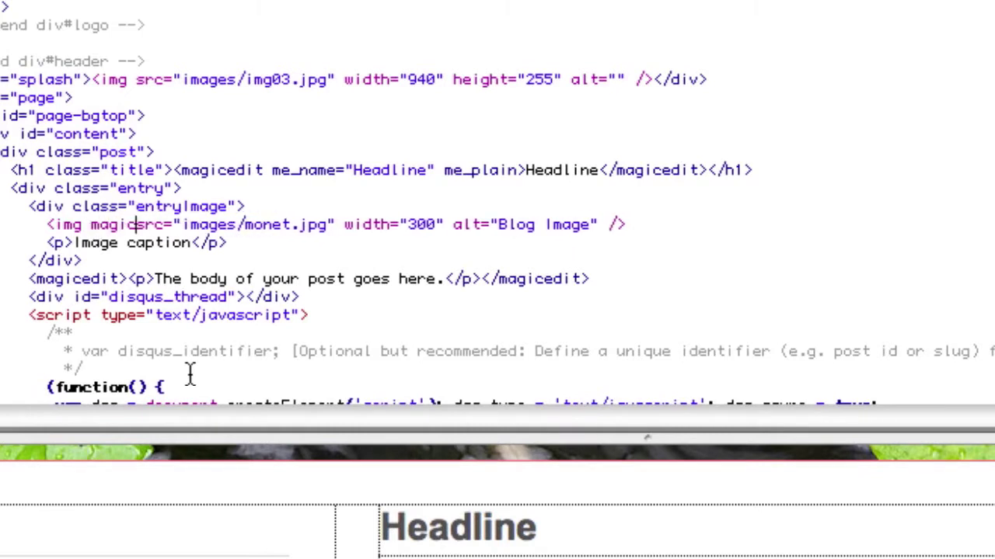
text(edit)
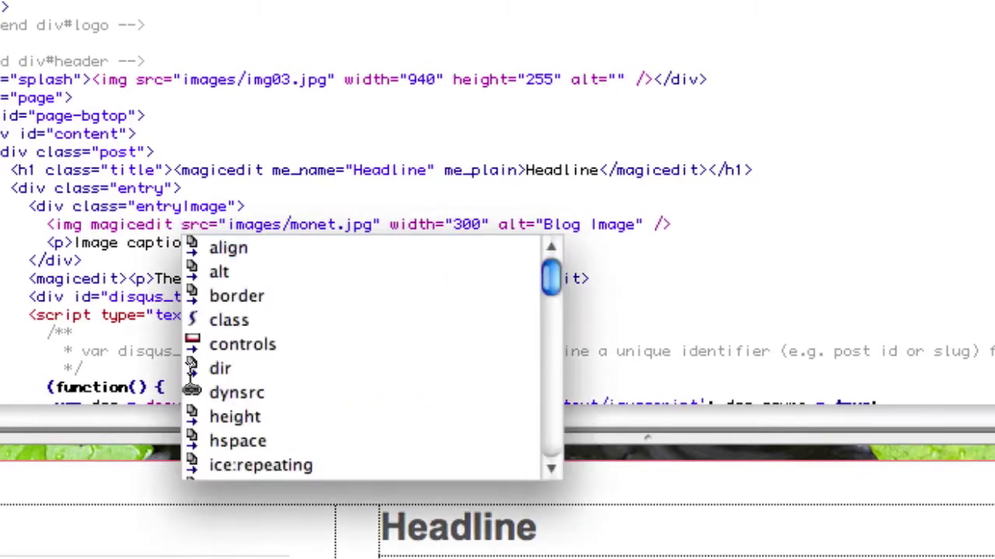
click(604, 321)
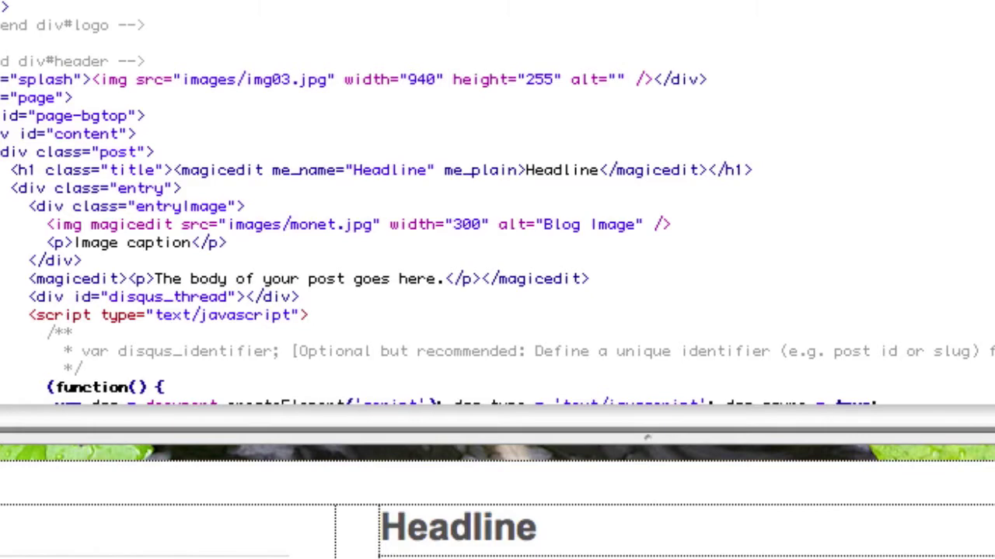
drag(119, 243, 74, 242)
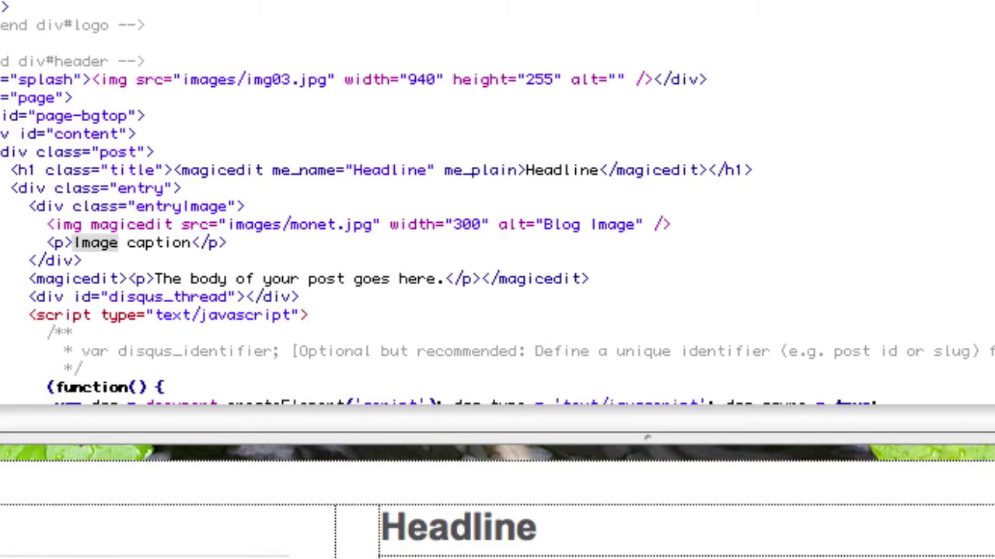
- Wrap the Image caption paragraph in <magicedit>…</magicedit> tags
click(47, 243)
text(<magicedit>)
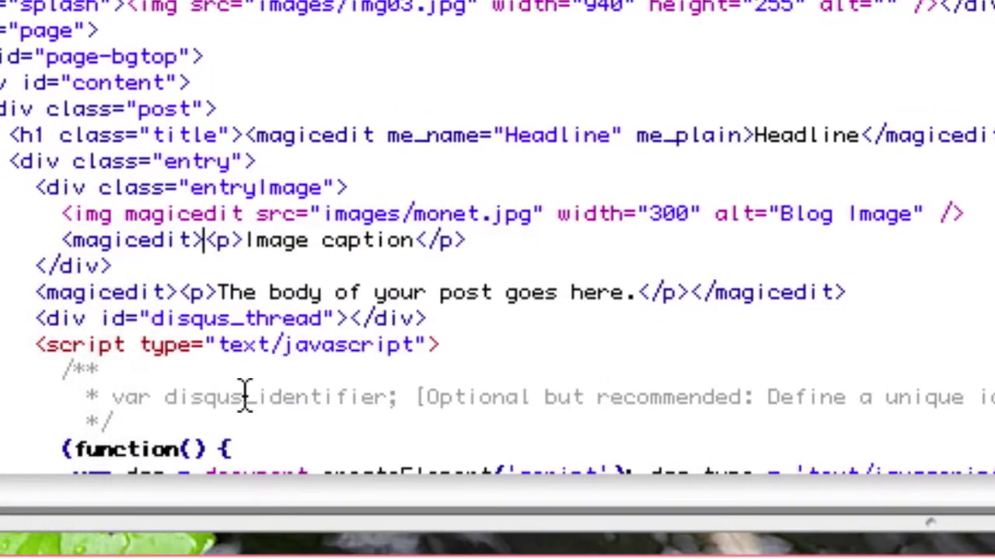
key(End)
text(</ma)
key(Return)
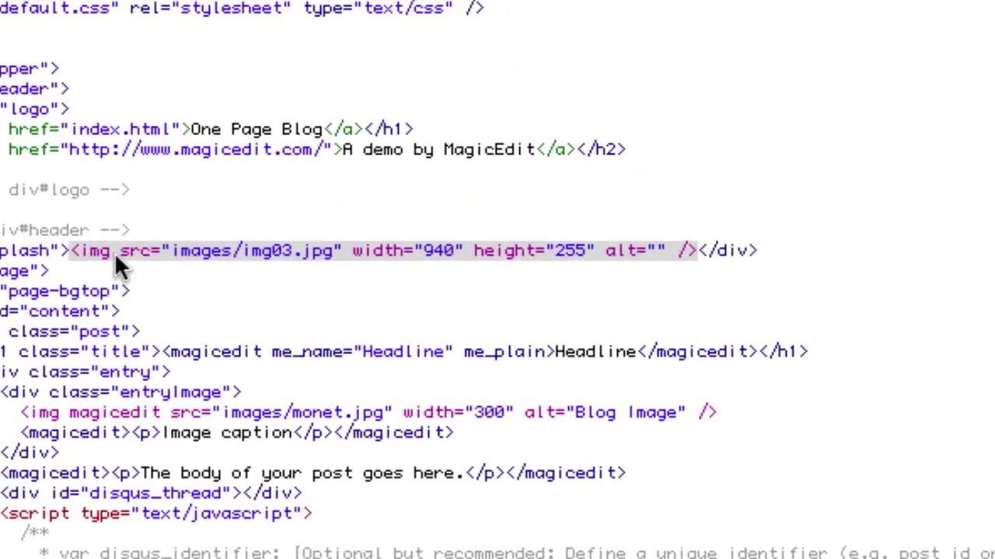
- Add the magicedit attribute to the img03.jpg header image tag
click(114, 252)
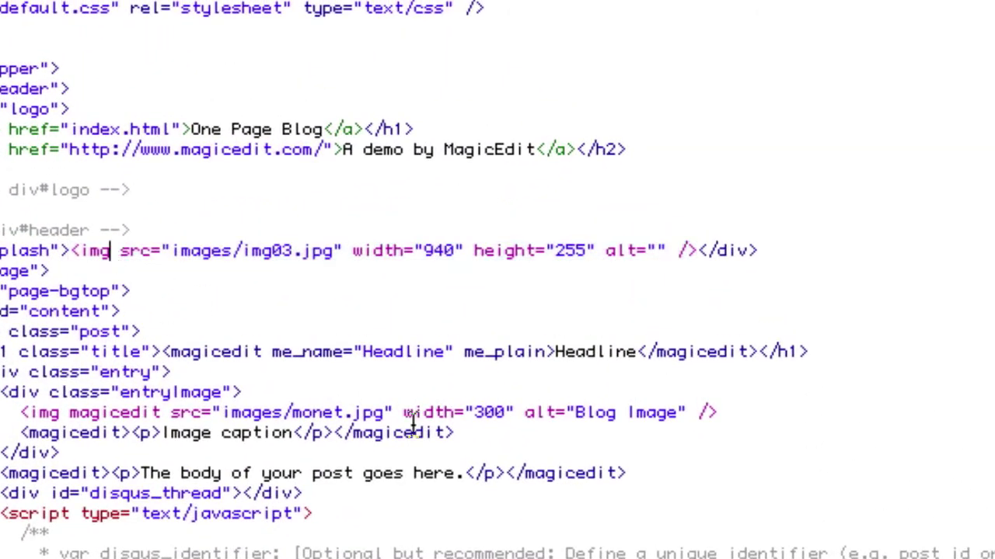
text(magice)
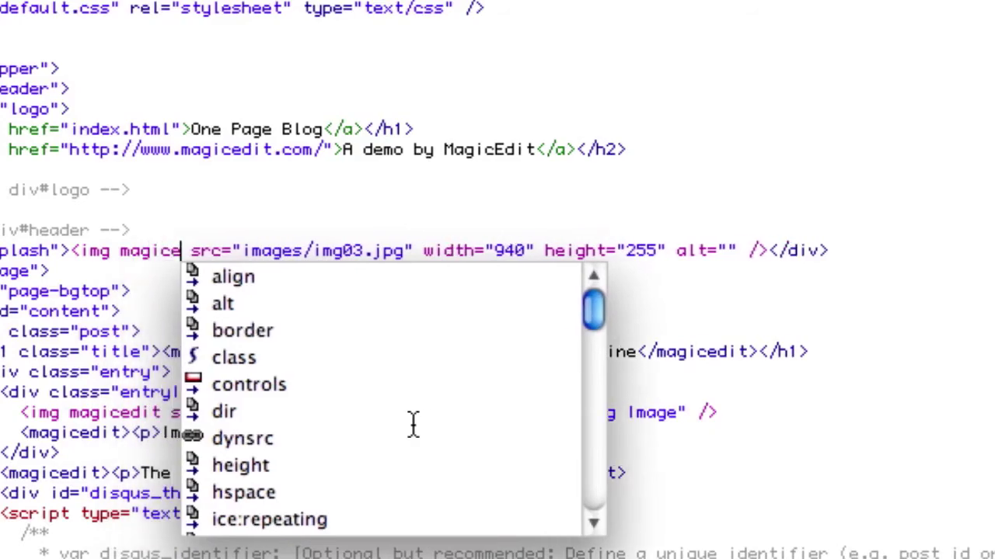
text(dit)
key(Escape)
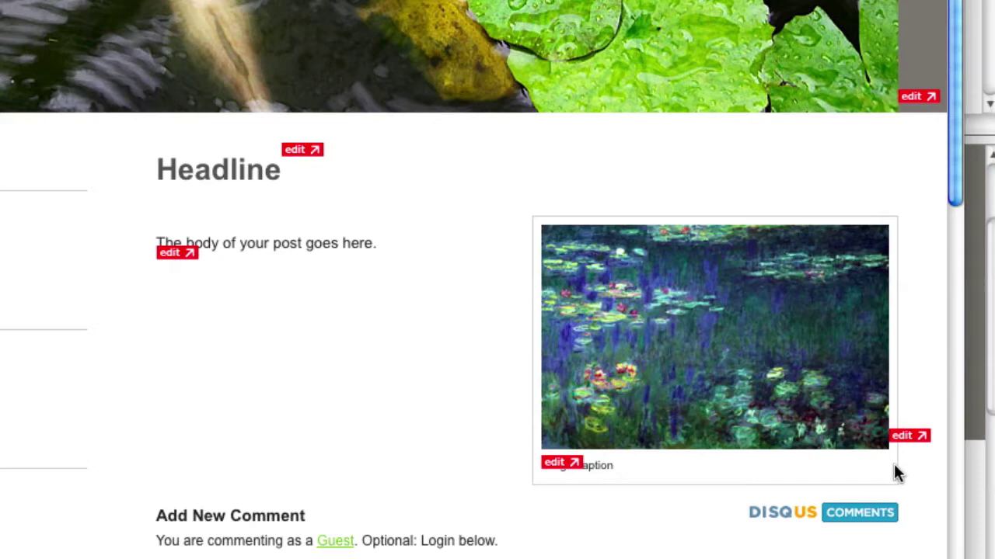
- Replace the banner image with a new red banner file and save it
click(925, 103)
click(377, 195)
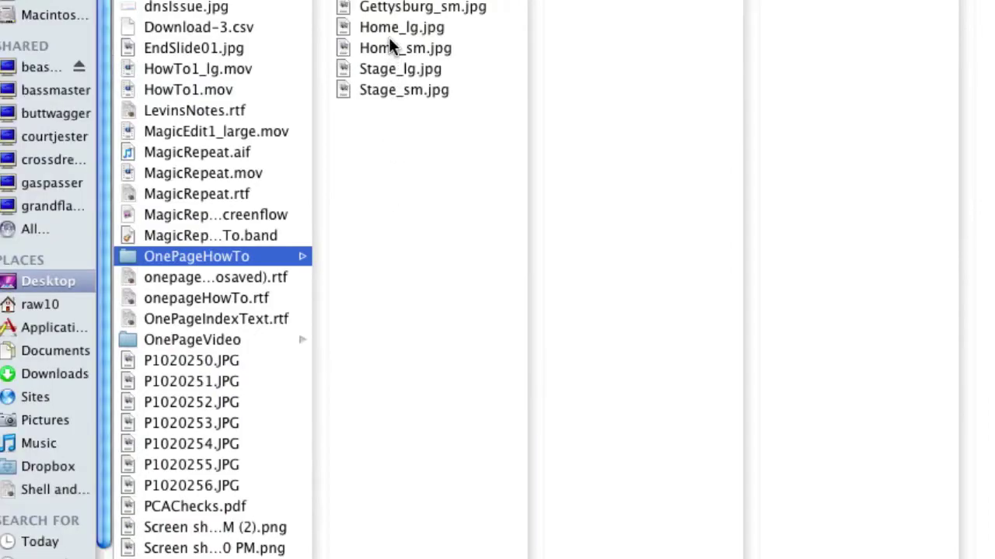
double_click(389, 29)
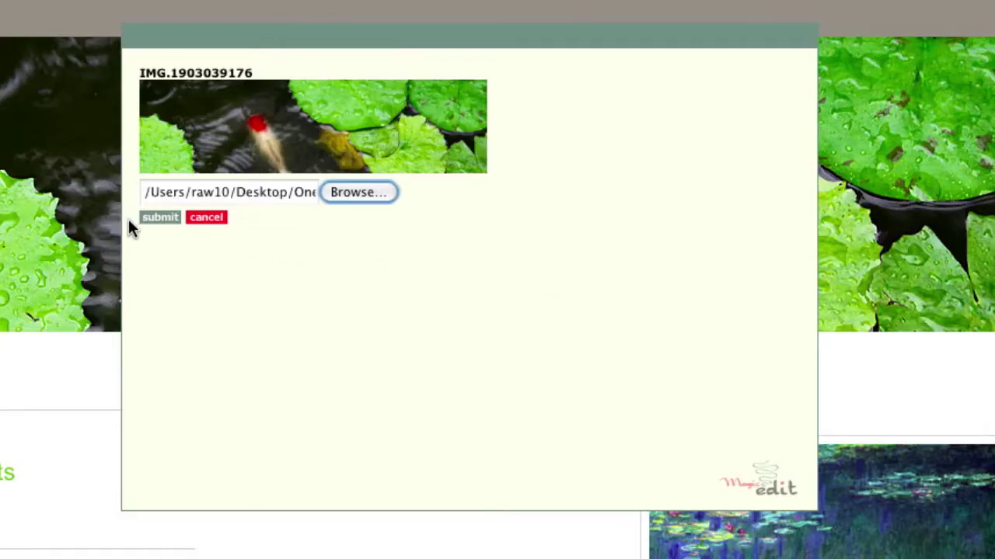
click(157, 216)
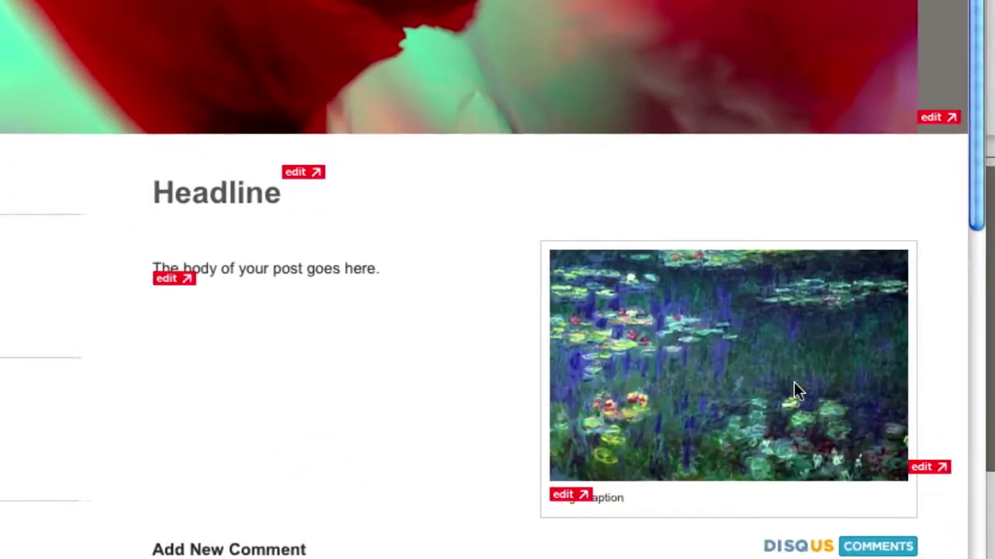
- Edit the post photo and replace the placeholder body with the pasted introduction text
click(927, 458)
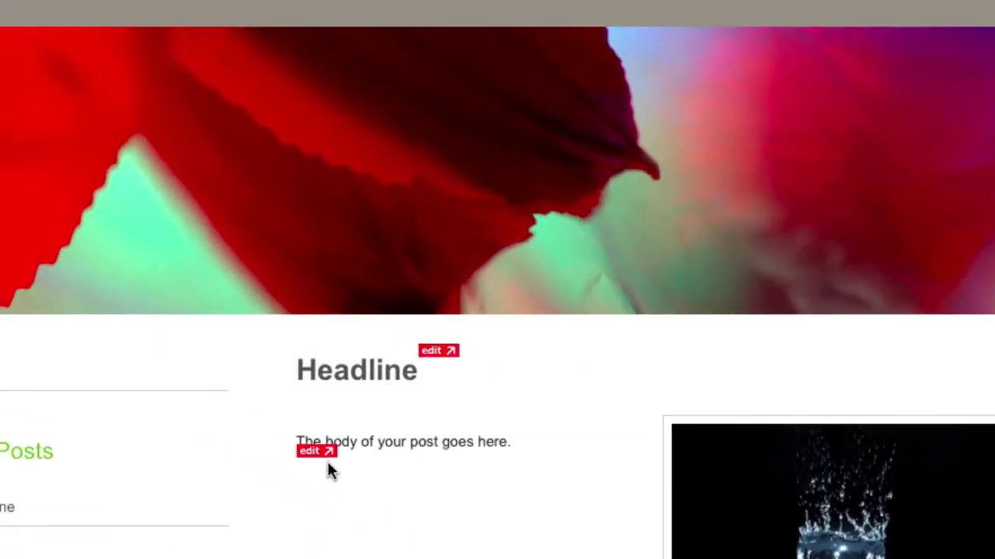
click(320, 452)
triple_click(345, 241)
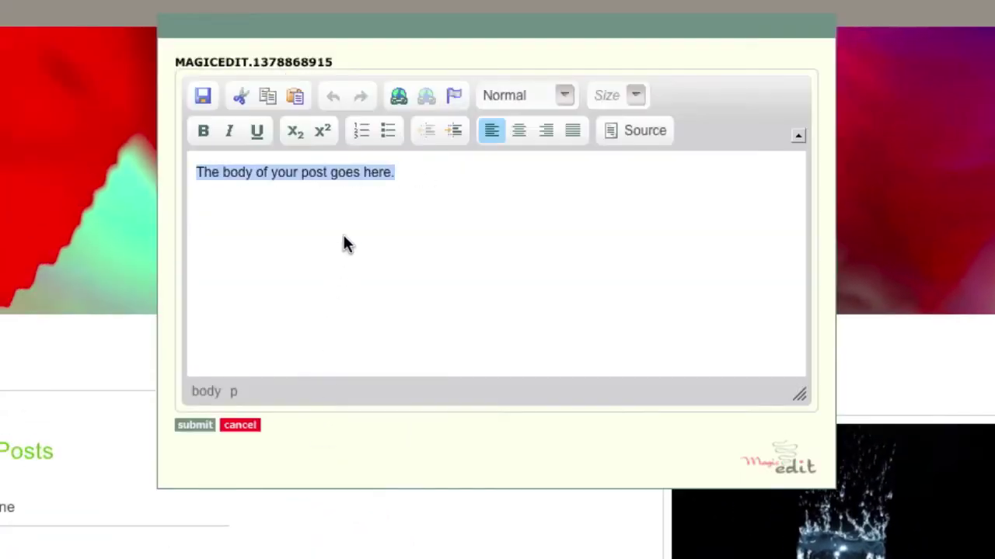
key(ctrl+v)
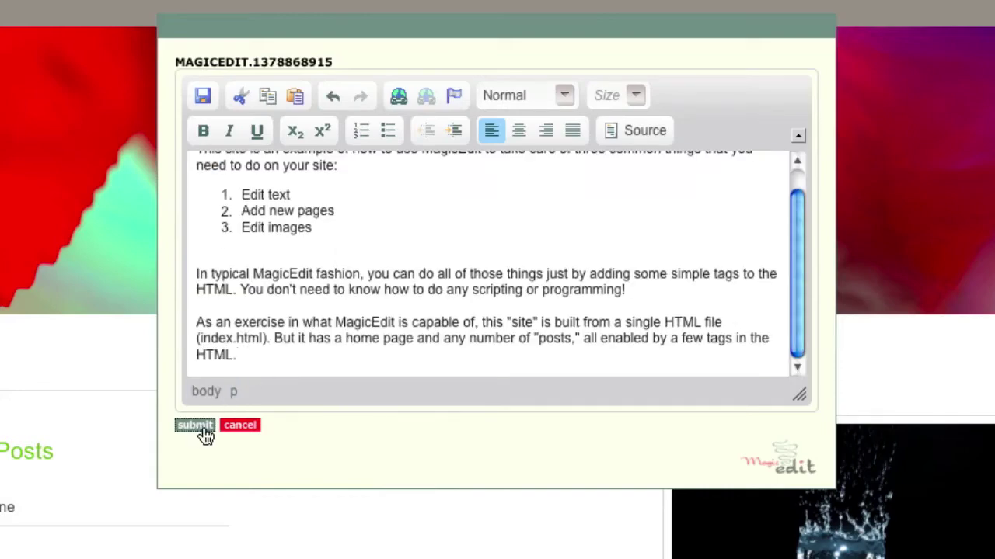
click(196, 425)
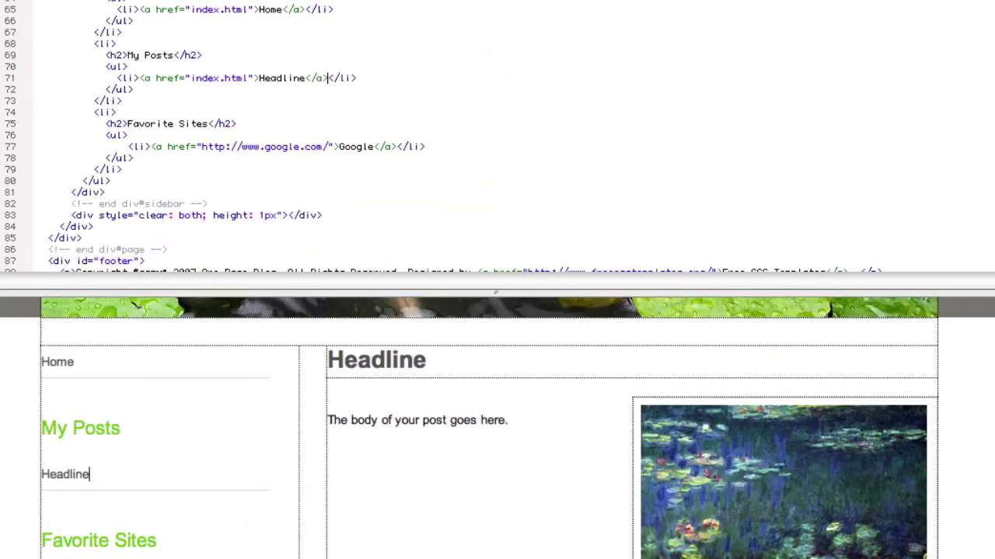
- Wrap the My Posts Headline list item in <magicrepeat>…</magicrepeat> tags
click(111, 474)
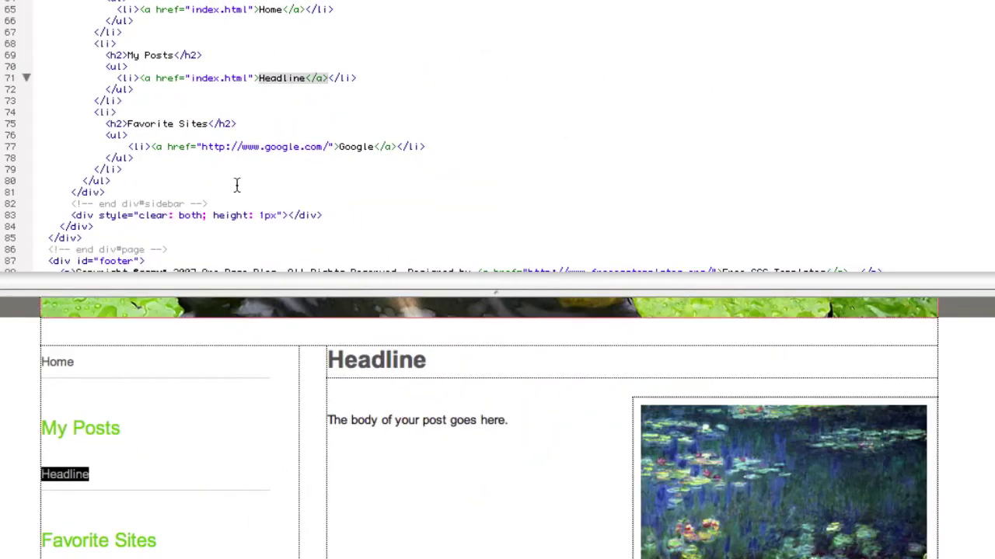
click(206, 69)
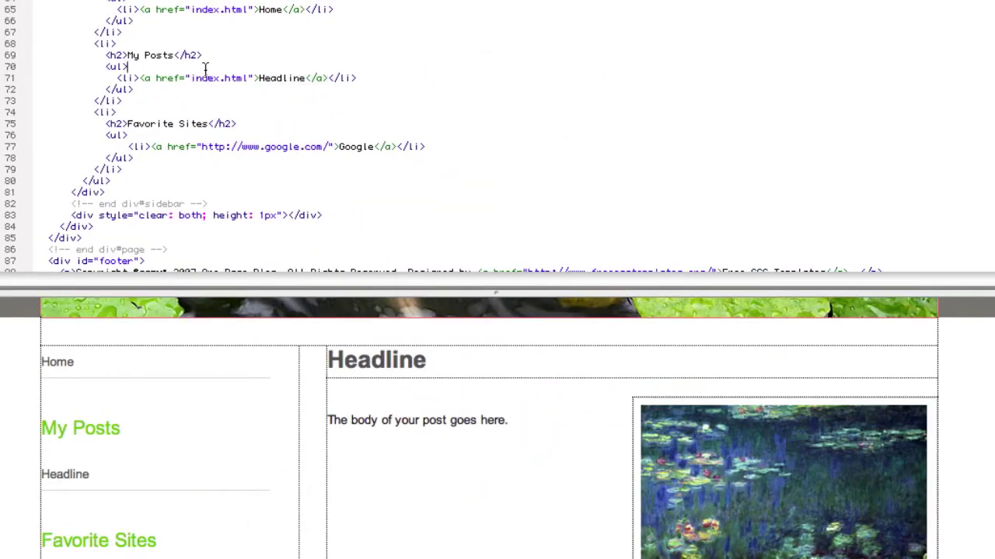
key(Return)
text(<m)
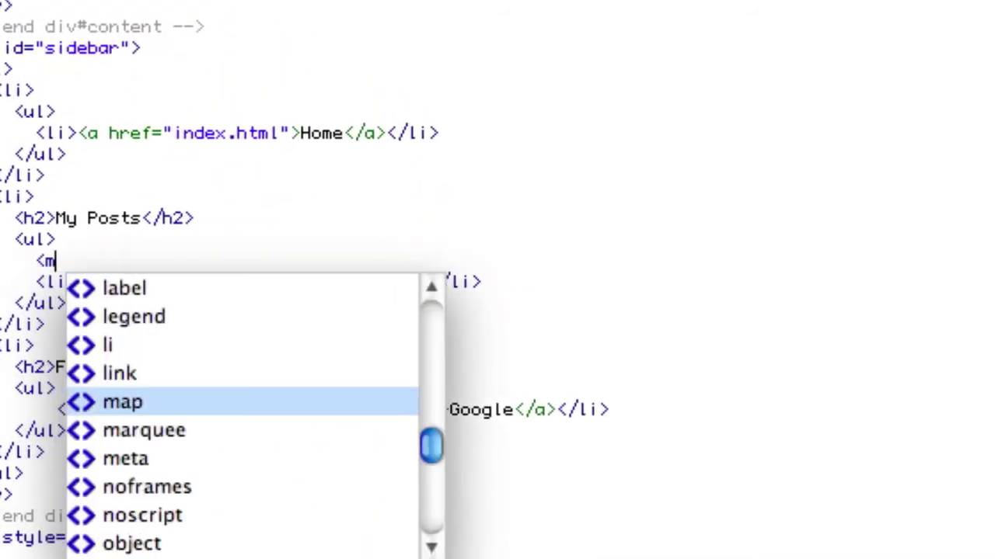
text(agicrepeat>)
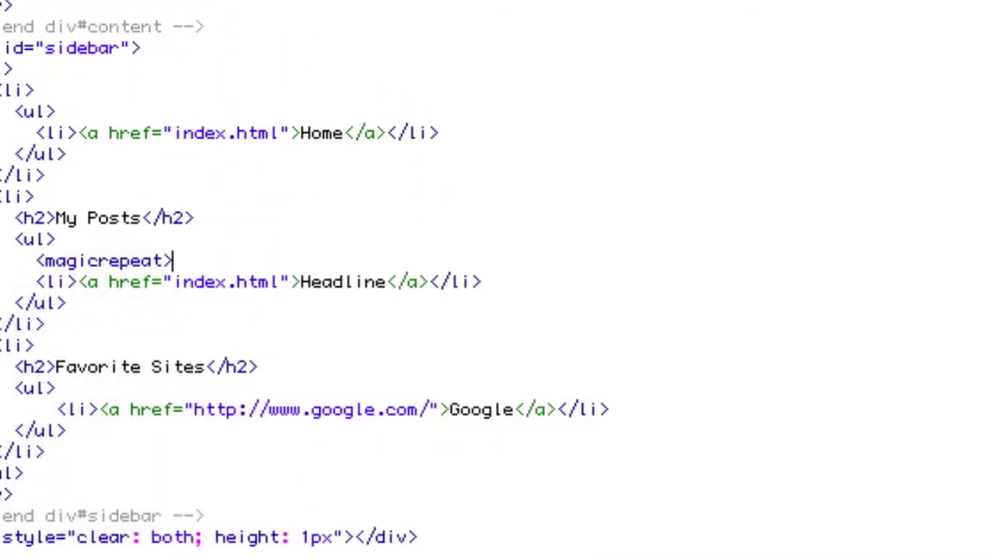
key(Down)
key(Left)
key(Left)
key(Left)
key(Left)
key(Left)
key(Tab)
key(Down)
key(Left)
key(Left)
key(Left)
key(Return)
key(Up)
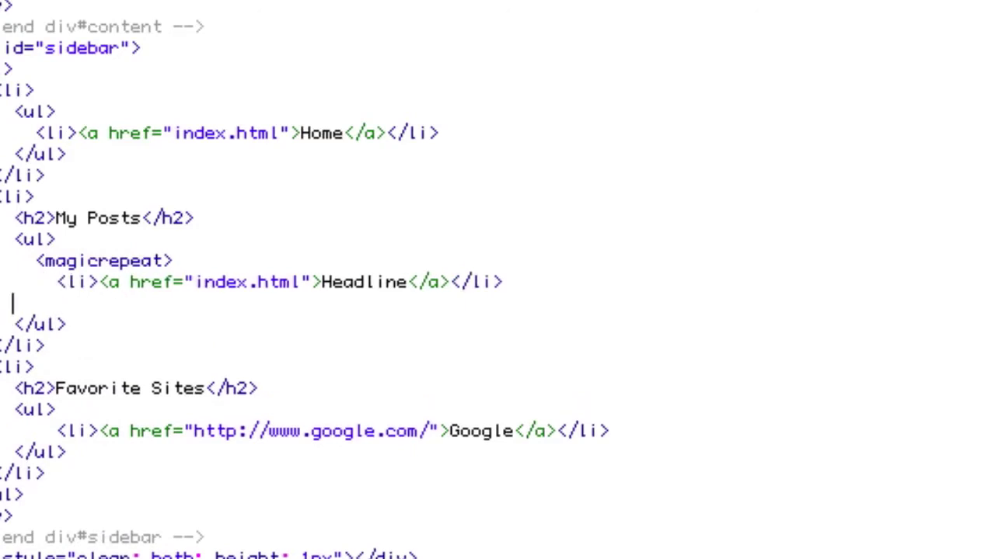
key(Tab)
text(</mag)
key(Return)
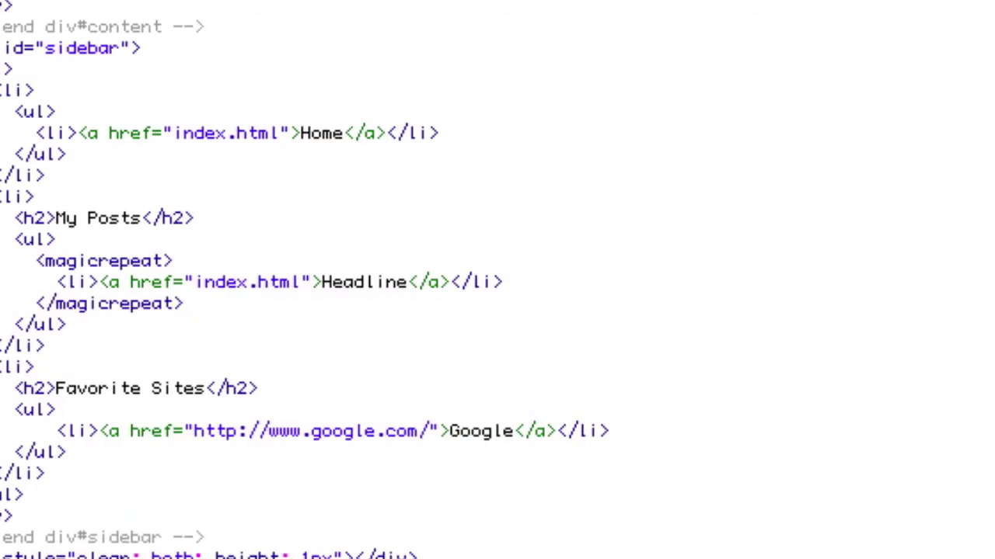
- Wrap the link's Headline text in <magicedit me_name="Headline" me_plain>…</magicedit>
text(<magicedit )
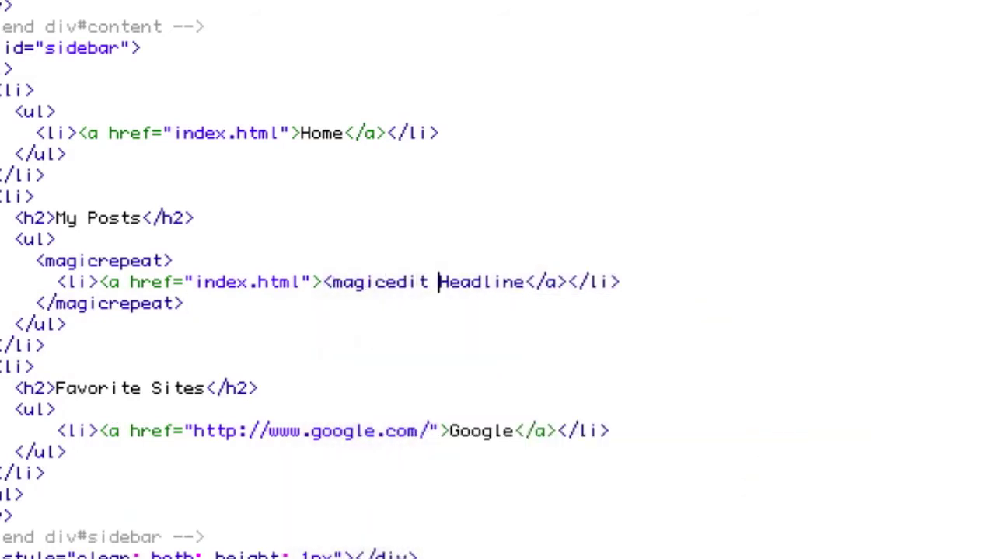
text(me_name=")
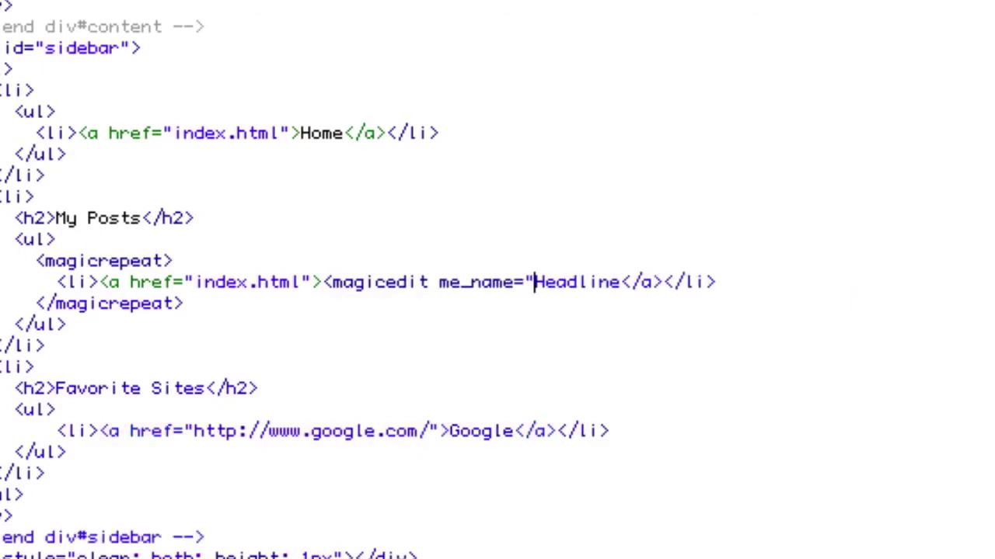
text(Headline" me)
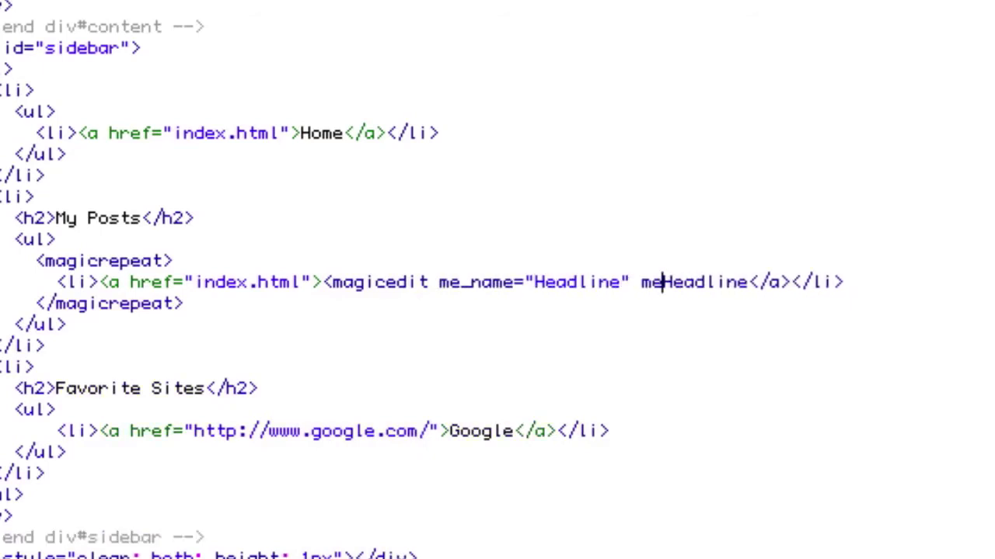
text(_plain>)
key(Right)
key(Right)
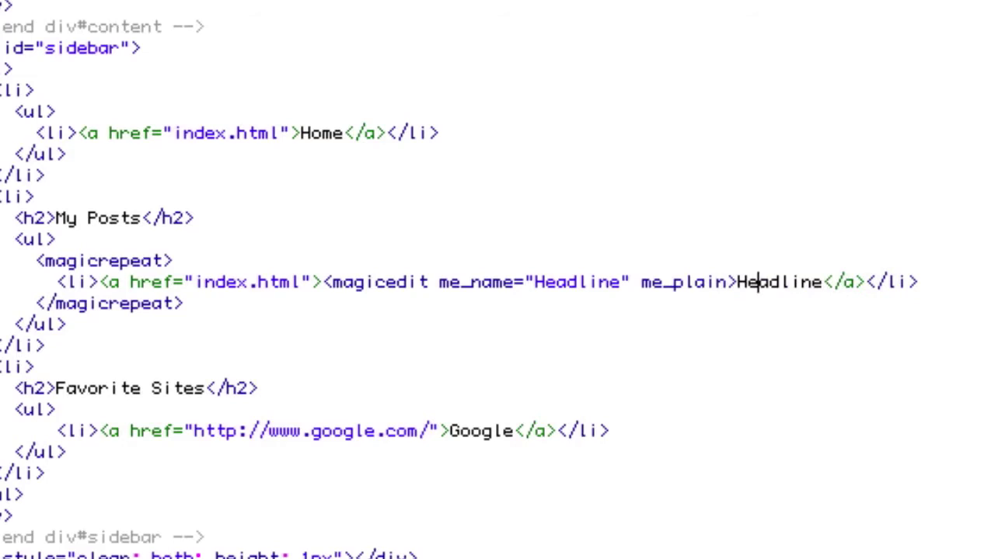
key(Right)
key(Right)
key(Right)
key(Right)
key(Right)
text(</)
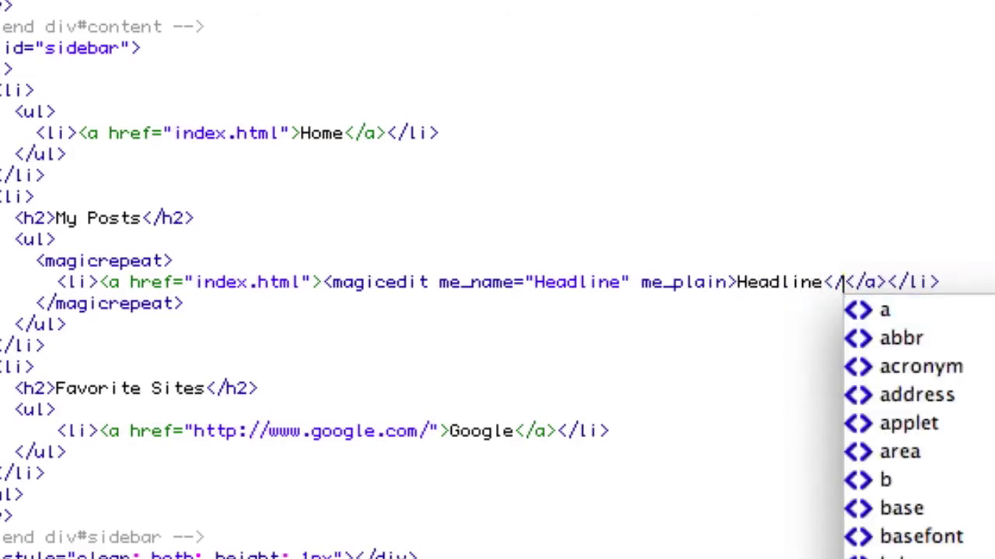
text(m)
key(Return)
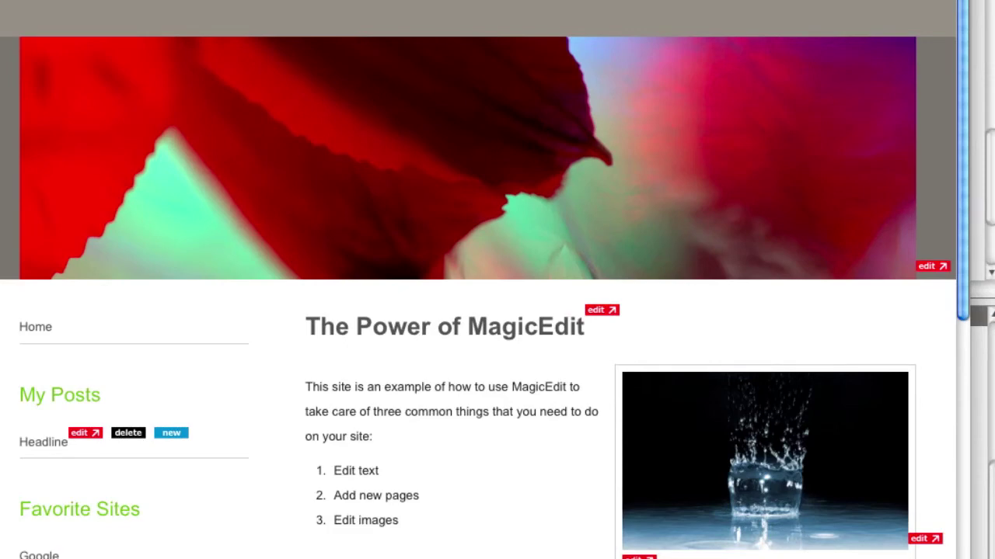
- Open the newly added second Headline post and start editing its headline
scroll(358, 451, down, 2)
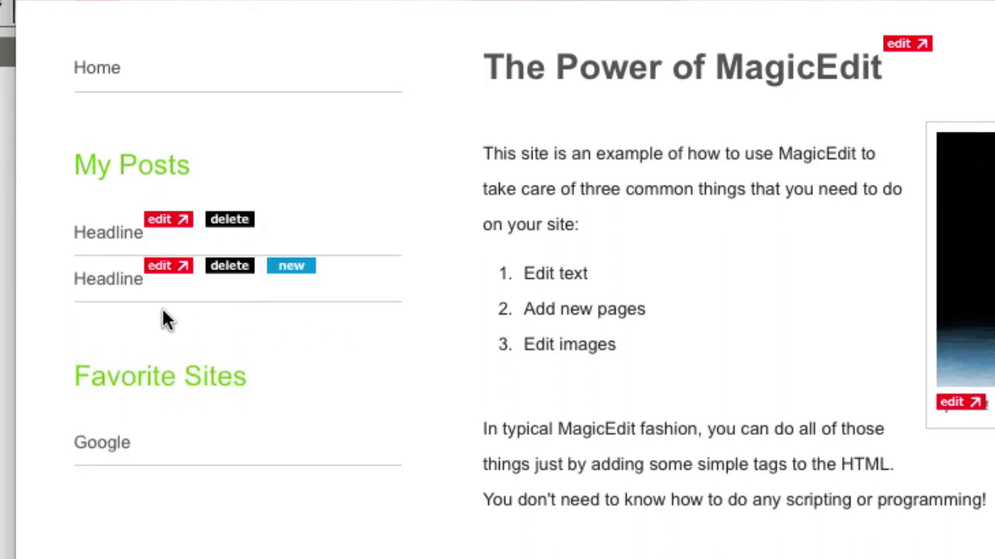
click(81, 281)
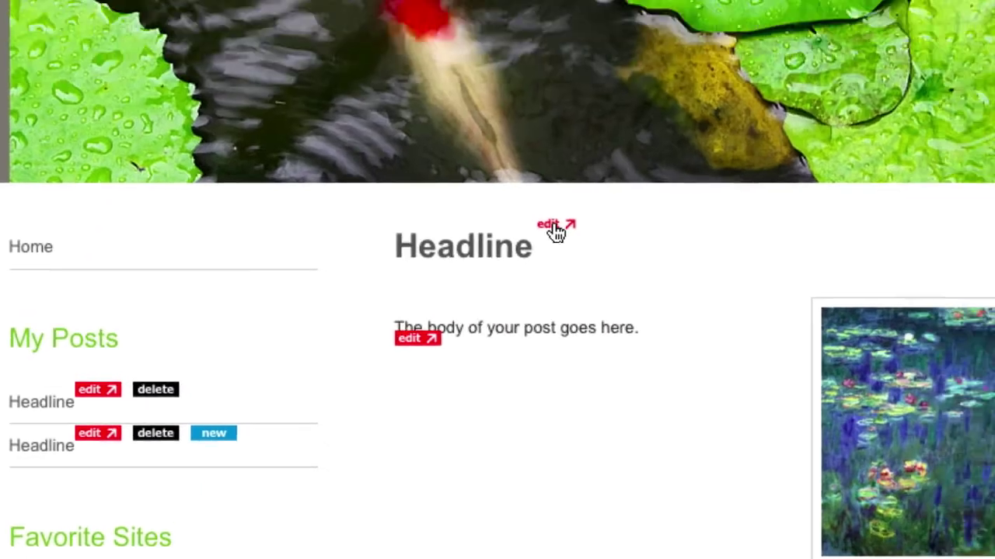
click(655, 48)
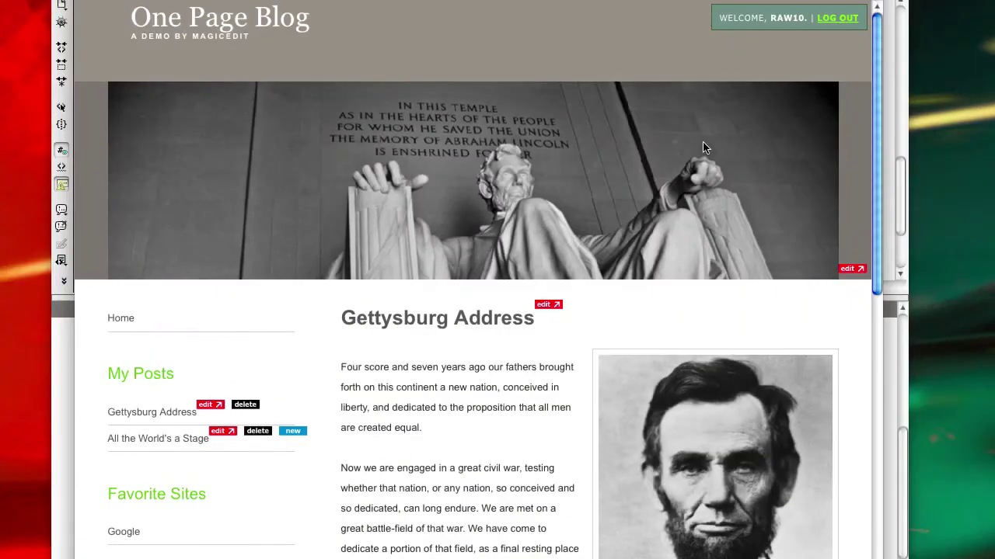
- Log out, view the public blog, and return to The Power of MagicEdit home post
click(837, 17)
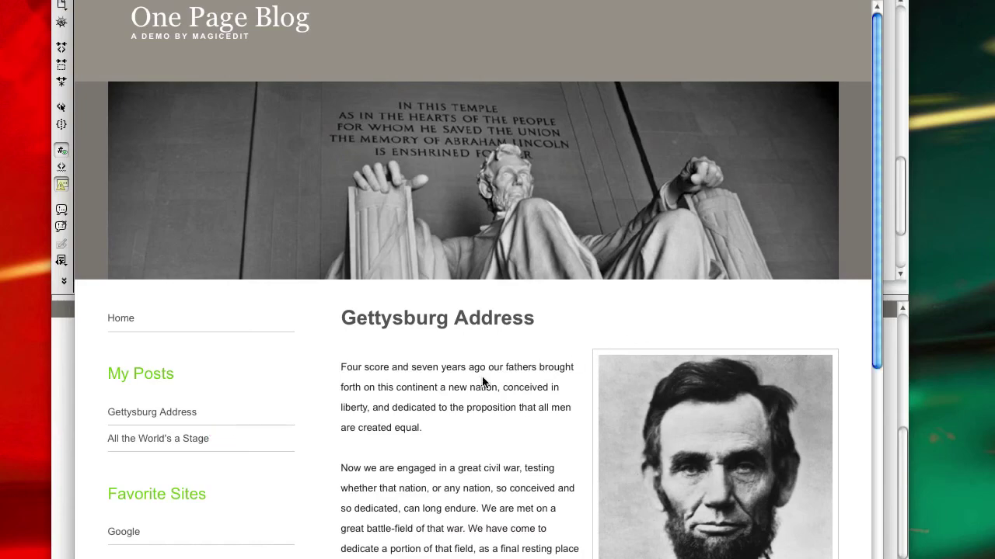
scroll(477, 380, down, 3)
scroll(477, 381, up, 3)
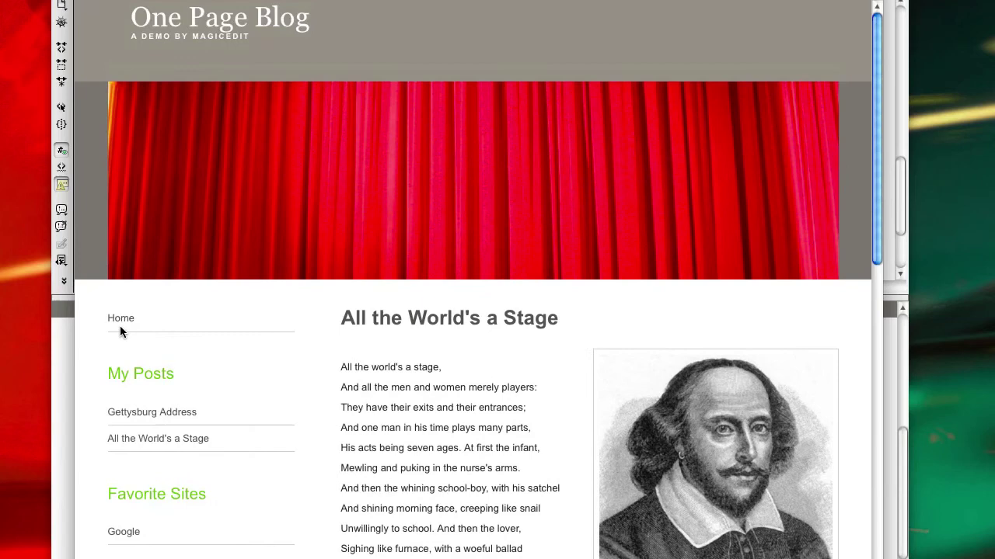
click(120, 320)
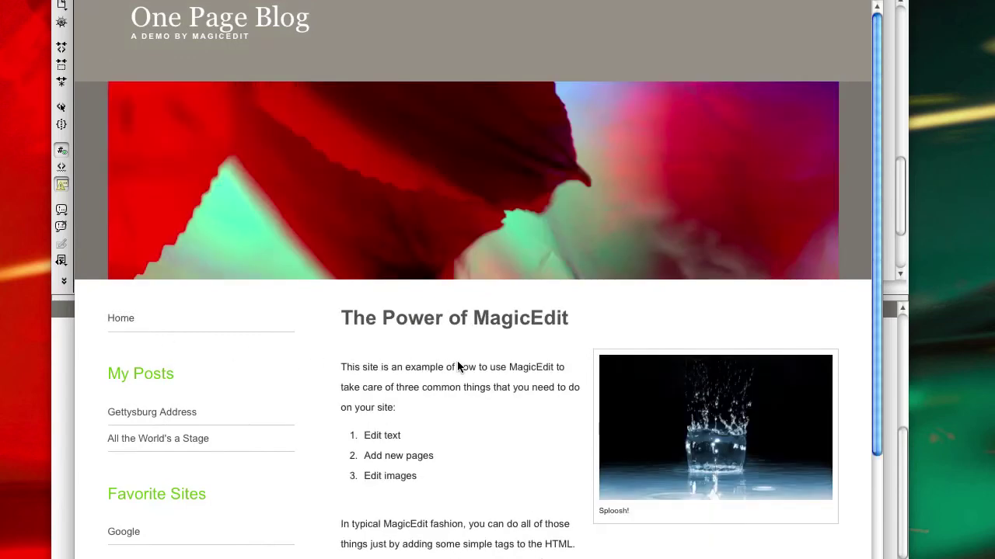